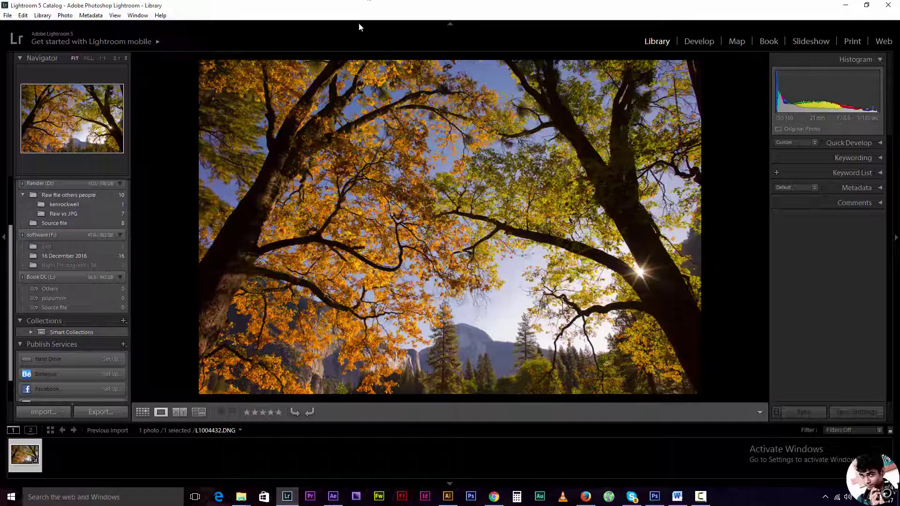
Step: Open the autumn tree photo L1004432.DNG in Develop as a Before & After comparison
{"action": "left_click", "coordinate": [701, 43]}
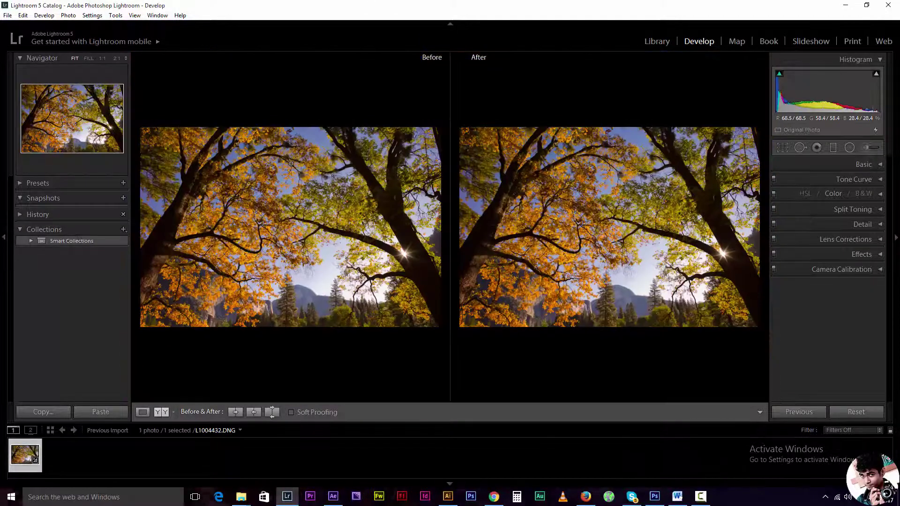
Step: Switch the autumn tree photo from the Before & After comparison to a single Loupe view
{"action": "left_click", "coordinate": [291, 164]}
{"action": "left_click", "coordinate": [290, 165]}
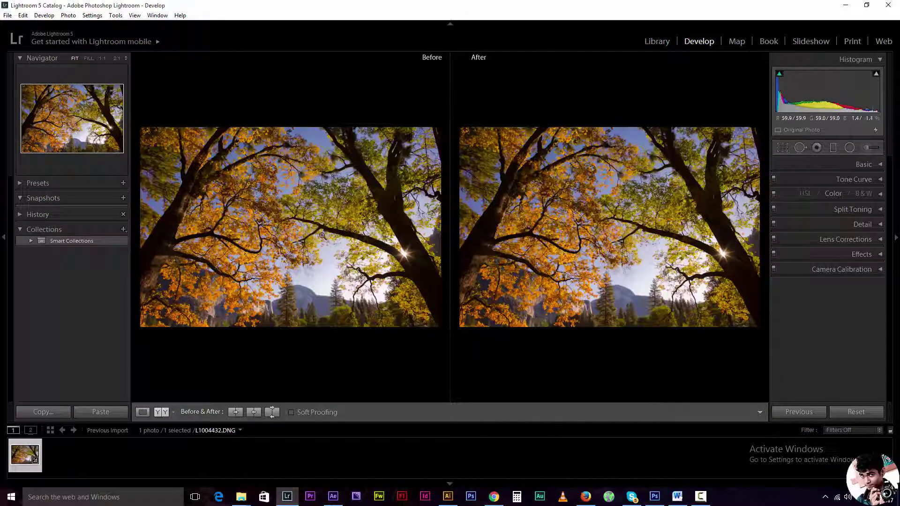
{"action": "left_click", "coordinate": [143, 412]}
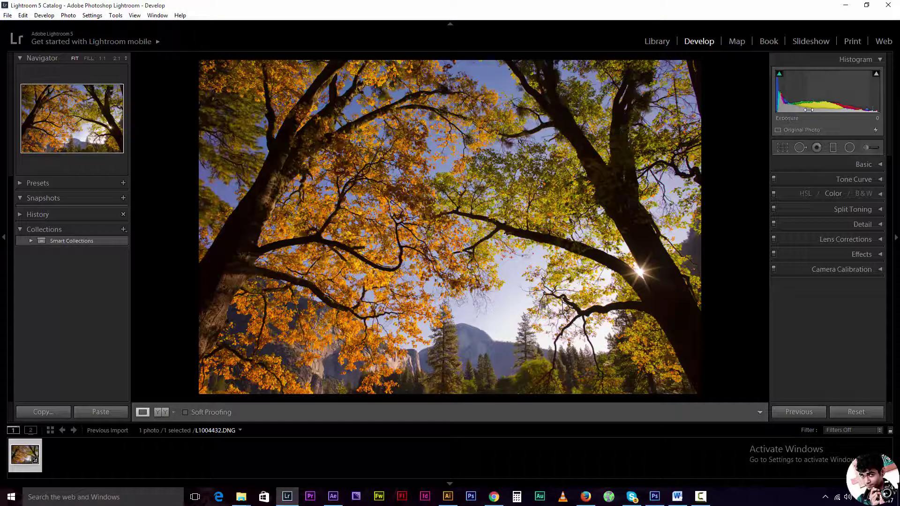
Step: Expand the Basic panel's white balance, tone and presence sliders for the autumn photo
{"action": "left_click", "coordinate": [880, 165]}
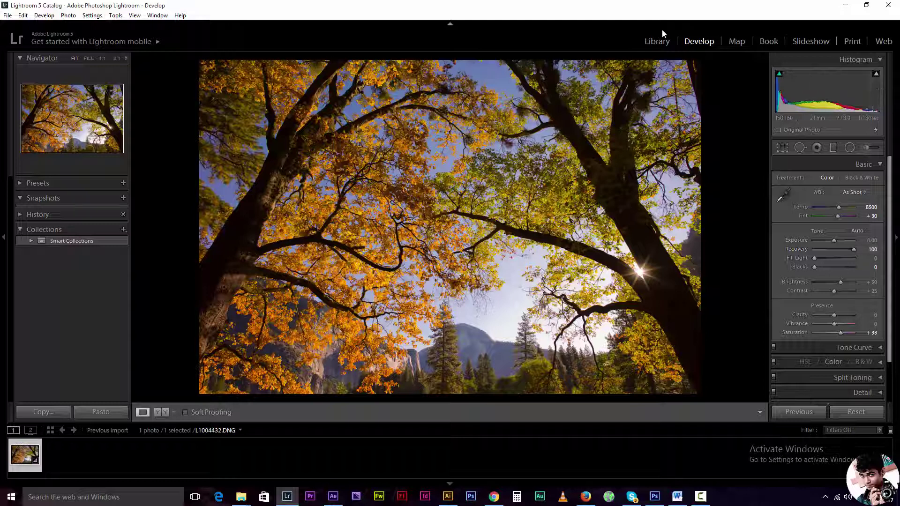
Step: Import _wzb4697.nef from the popumon folder and view it large in the Library loupe
{"action": "left_click", "coordinate": [656, 42]}
{"action": "left_click", "coordinate": [64, 412]}
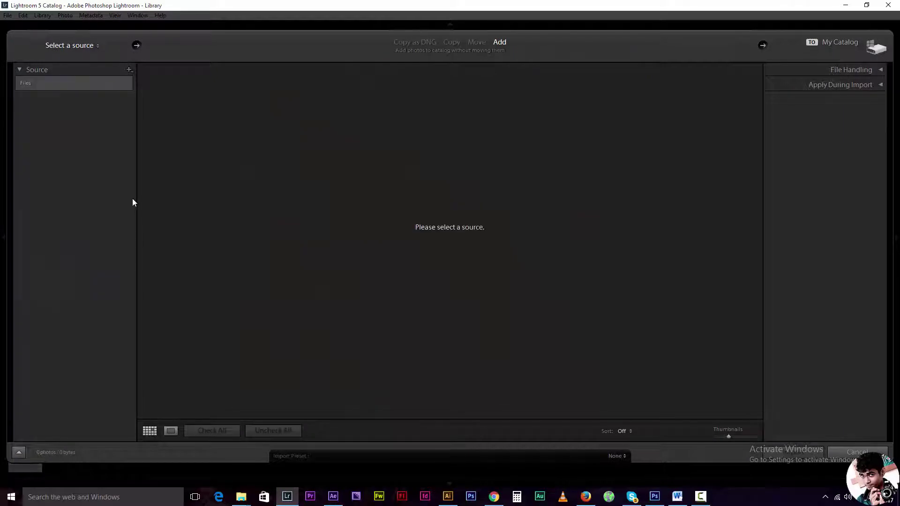
{"action": "left_click", "coordinate": [63, 179]}
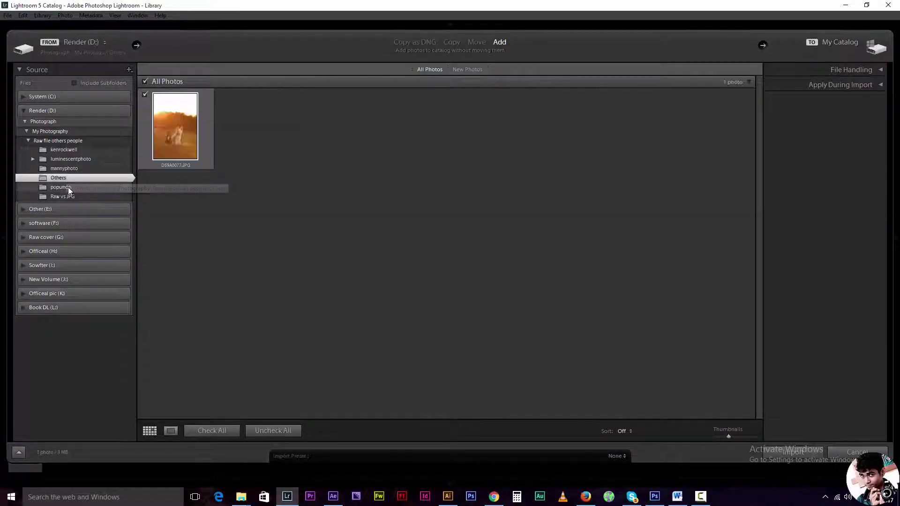
{"action": "left_click", "coordinate": [69, 187]}
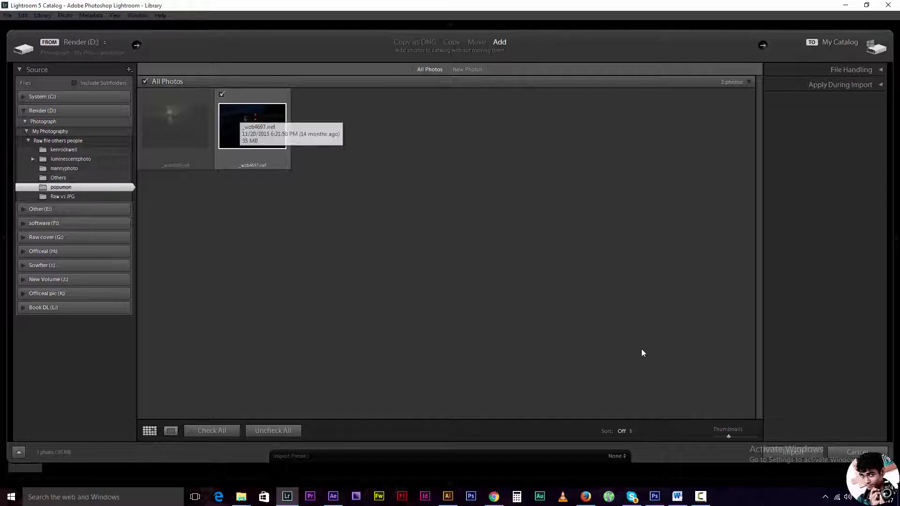
{"action": "left_click", "coordinate": [790, 453]}
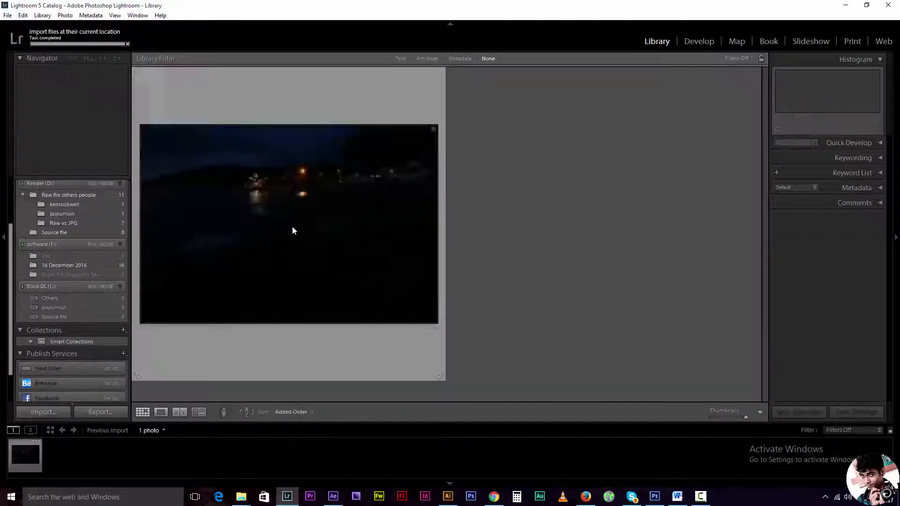
{"action": "double_click", "coordinate": [293, 230]}
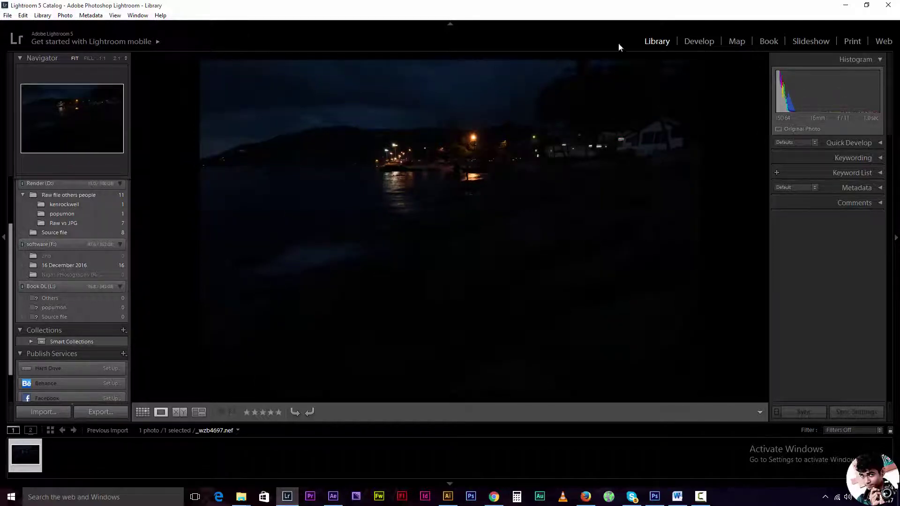
Step: Open the imported night photo _wzb4697.nef in Develop, with Basic tone settings still at zero
{"action": "left_click", "coordinate": [698, 43]}
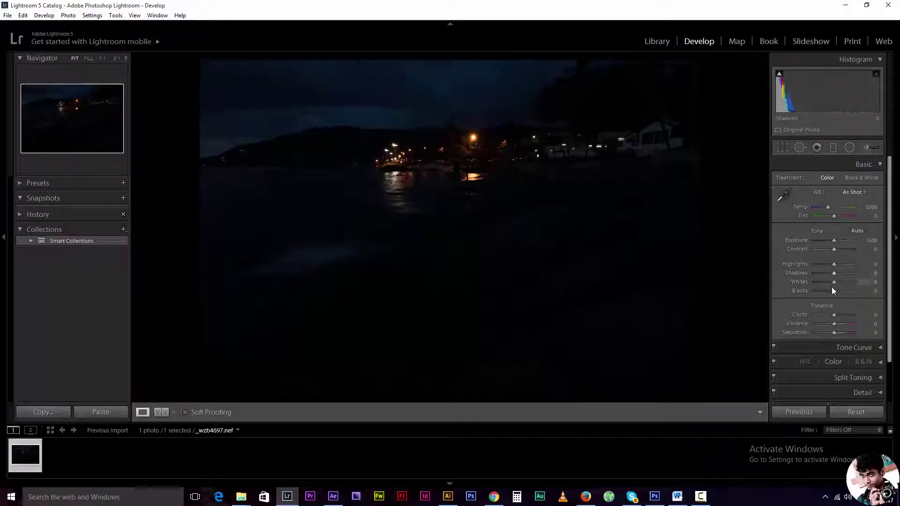
{"action": "mouse_move", "coordinate": [836, 291]}
{"action": "left_mouse_down"}
{"action": "mouse_move", "coordinate": [865, 294]}
{"action": "mouse_move", "coordinate": [841, 294]}
{"action": "left_mouse_up"}
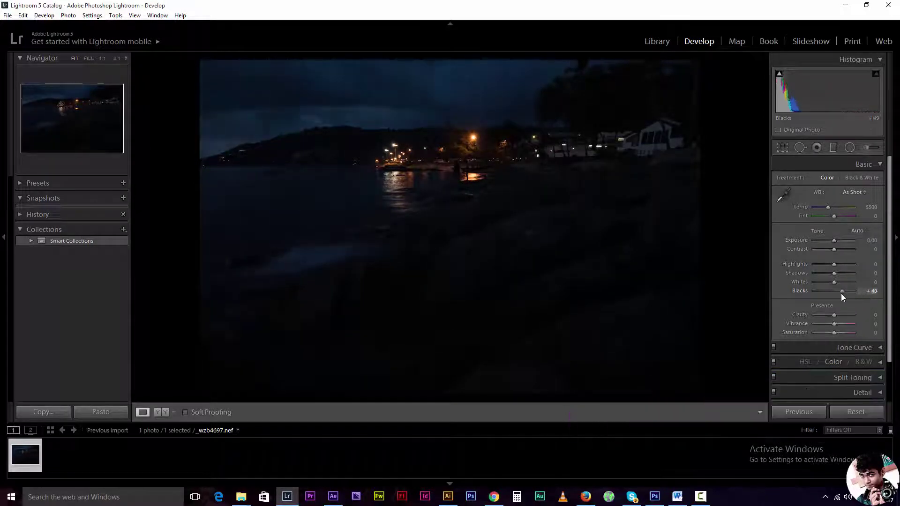
{"action": "left_click", "coordinate": [874, 291]}
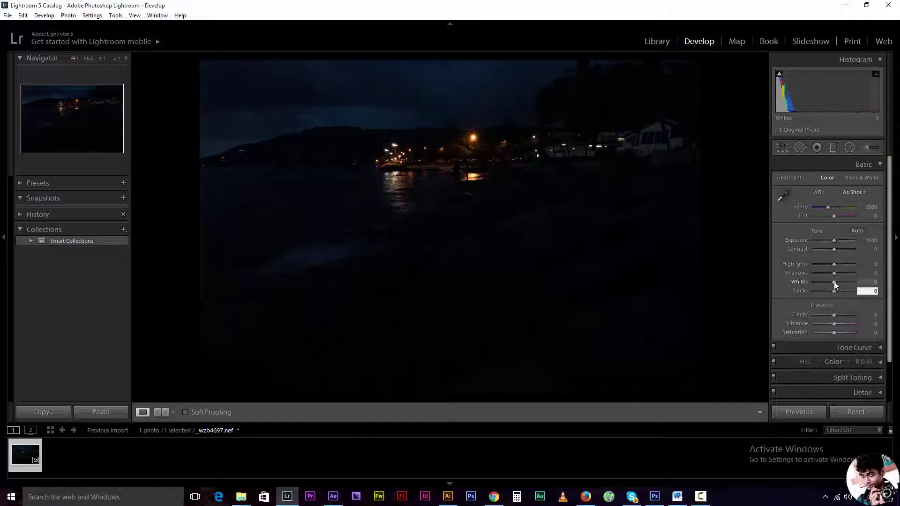
{"action": "left_click_drag", "start_coordinate": [834, 282], "coordinate": [848, 282]}
{"action": "left_click", "coordinate": [872, 282]}
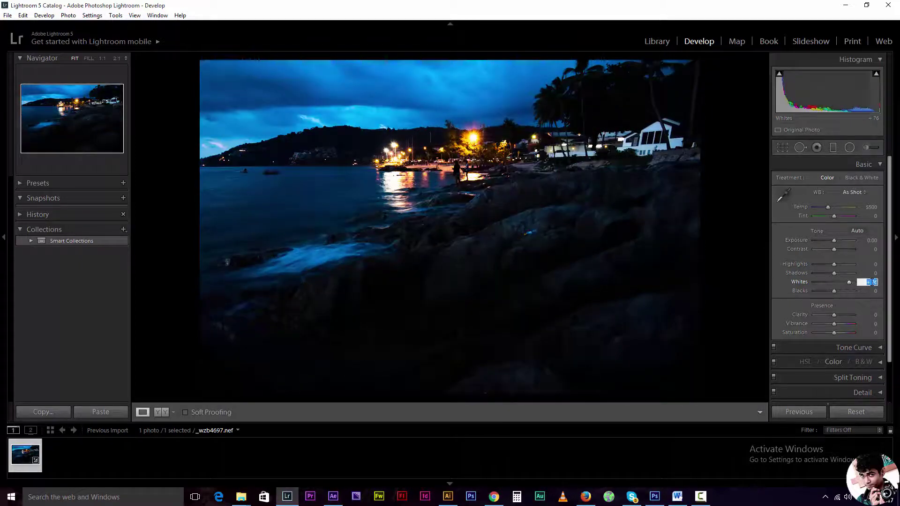
{"action": "type", "text": "0"}
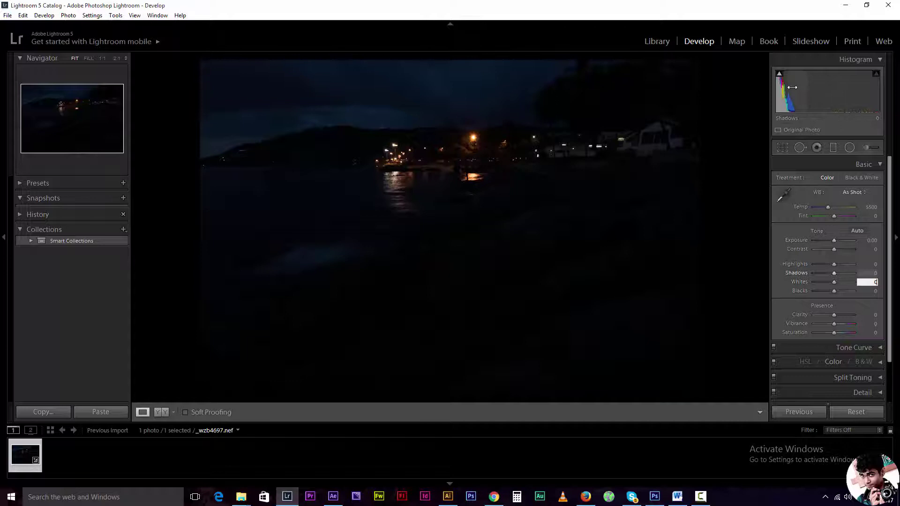
Step: Keep Whites at 0, lift Shadows to +100 checking clipping, and raise Exposure to about +0.96
{"action": "key", "text": "Return"}
{"action": "left_click_drag", "start_coordinate": [804, 94], "coordinate": [819, 94]}
{"action": "key", "text": "j"}
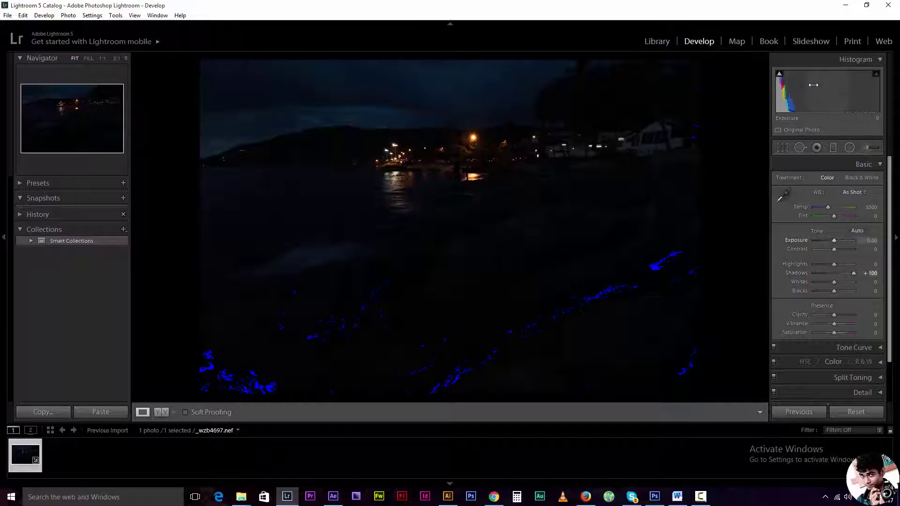
{"action": "key", "text": "j"}
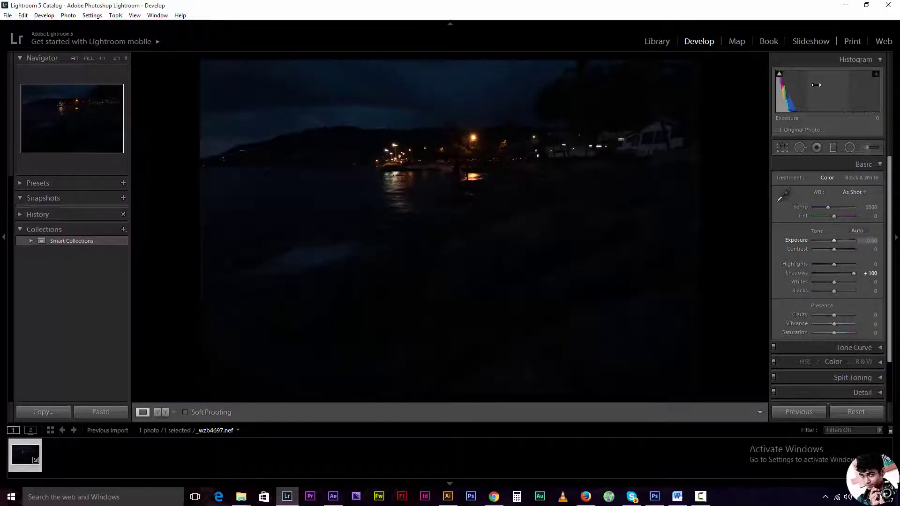
{"action": "left_click_drag", "start_coordinate": [816, 85], "coordinate": [841, 85]}
Step: Push Exposure to +3.45, ease Shadows back to +45 and add +26 Contrast
{"action": "left_click_drag", "start_coordinate": [837, 238], "coordinate": [845, 238]}
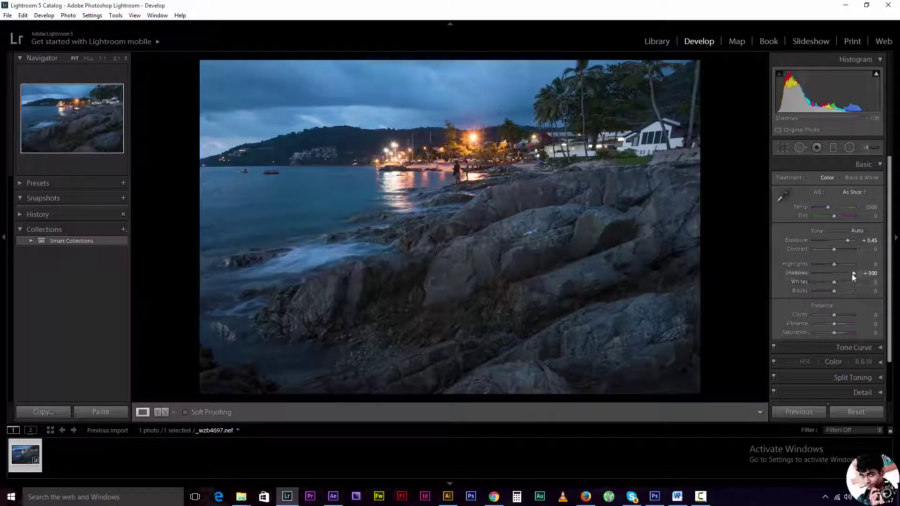
{"action": "left_click_drag", "start_coordinate": [853, 274], "coordinate": [842, 249]}
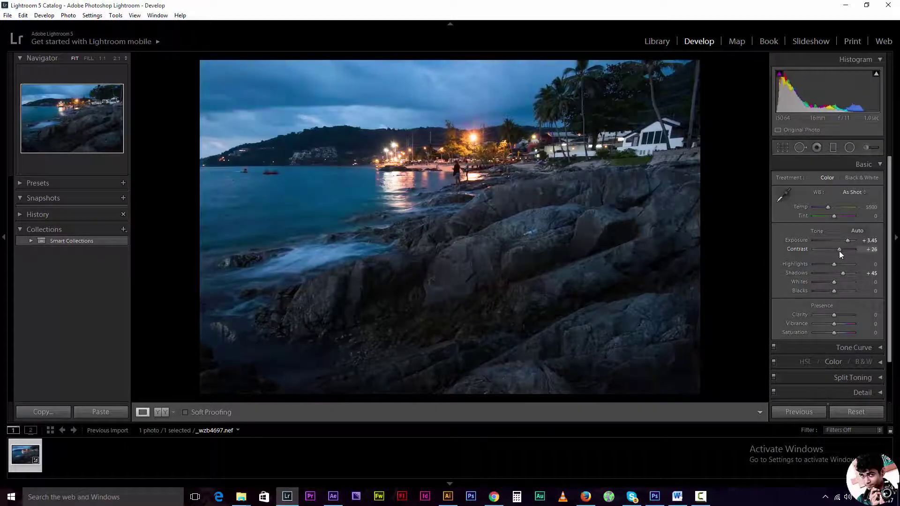
{"action": "left_click_drag", "start_coordinate": [834, 288], "coordinate": [849, 283]}
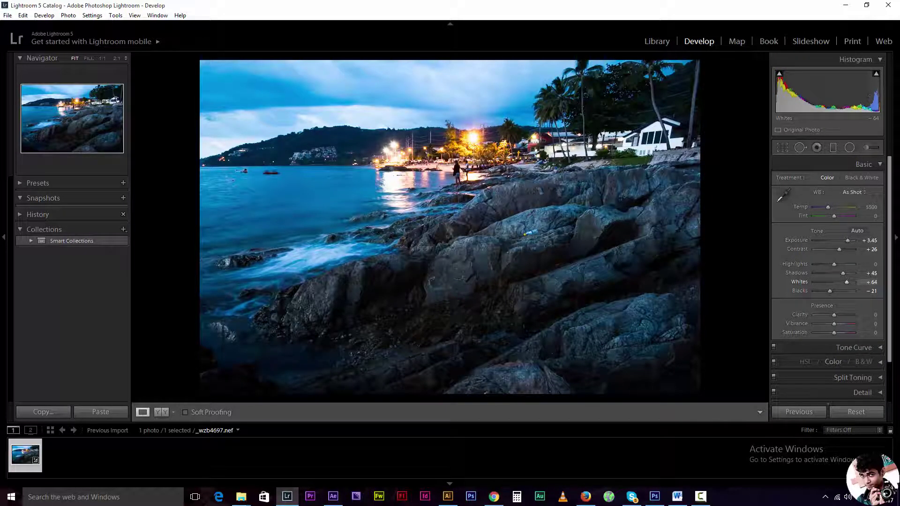
Step: Raise Whites to +96, briefly toggling soft proofing on and off
{"action": "left_click_drag", "start_coordinate": [874, 94], "coordinate": [884, 94]}
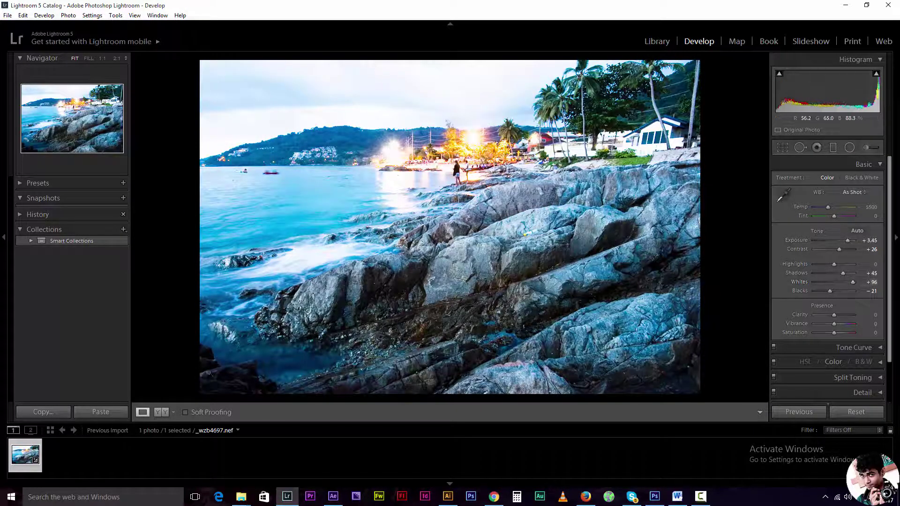
{"action": "left_click", "coordinate": [187, 413]}
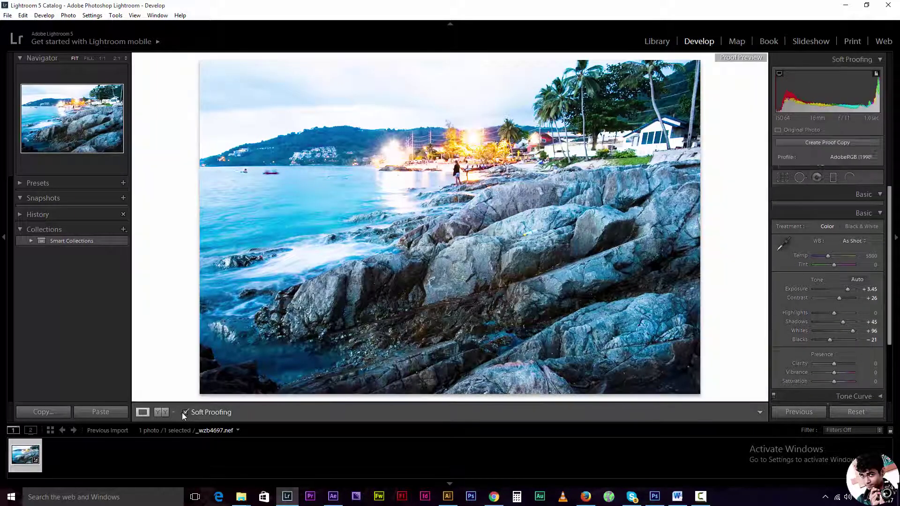
{"action": "left_click", "coordinate": [186, 413]}
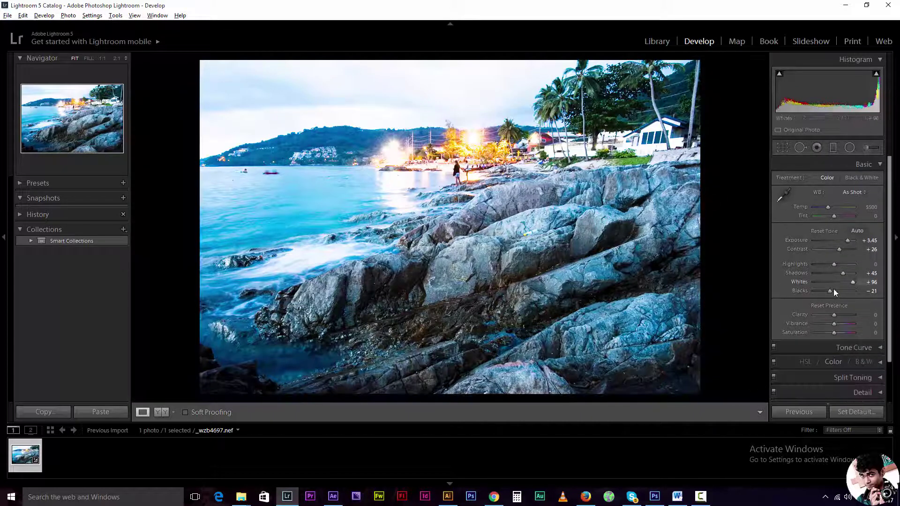
Step: Lift Blacks well above zero to +69 while watching the clipping preview
{"action": "left_click_drag", "start_coordinate": [830, 291], "coordinate": [826, 292], "text": "alt"}
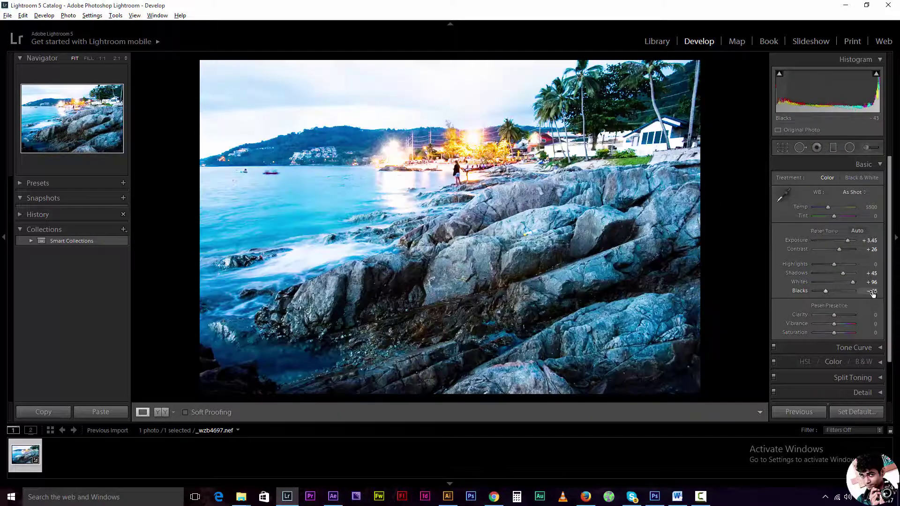
{"action": "left_click", "coordinate": [869, 291]}
{"action": "left_click", "coordinate": [825, 291], "text": "alt"}
{"action": "left_click_drag", "start_coordinate": [825, 292], "coordinate": [847, 292], "text": "alt"}
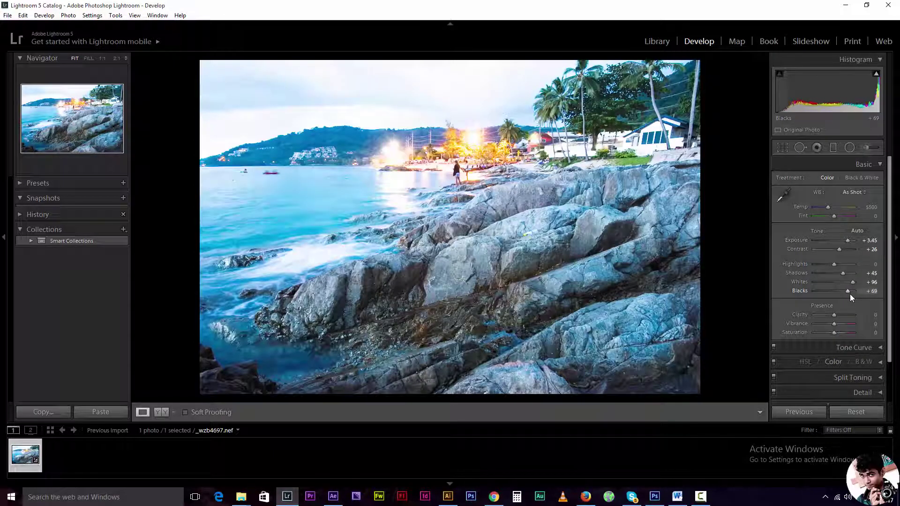
Step: Drag Blacks from +69 down to -29 with the Alt clipping preview showing
{"action": "key", "text": "alt"}
{"action": "left_click_drag", "start_coordinate": [848, 291], "coordinate": [828, 293], "text": "alt"}
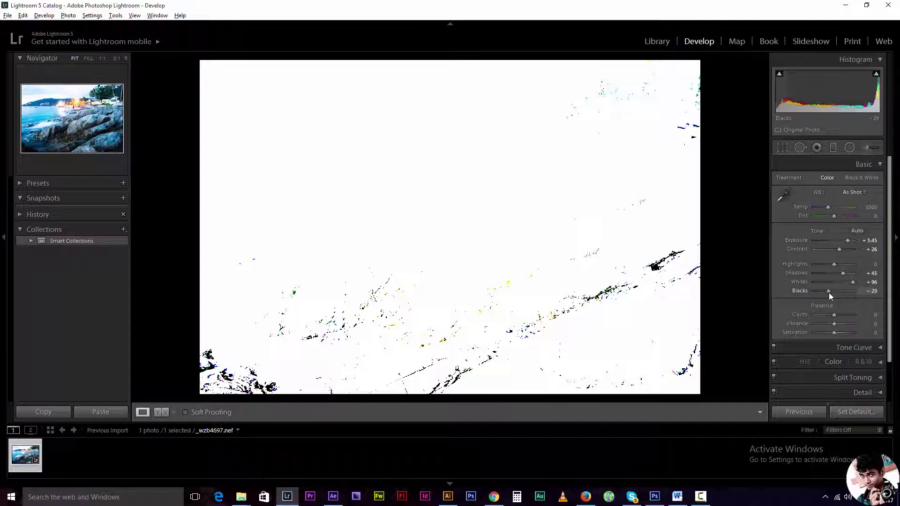
{"action": "left_click_drag", "start_coordinate": [828, 292], "coordinate": [829, 292]}
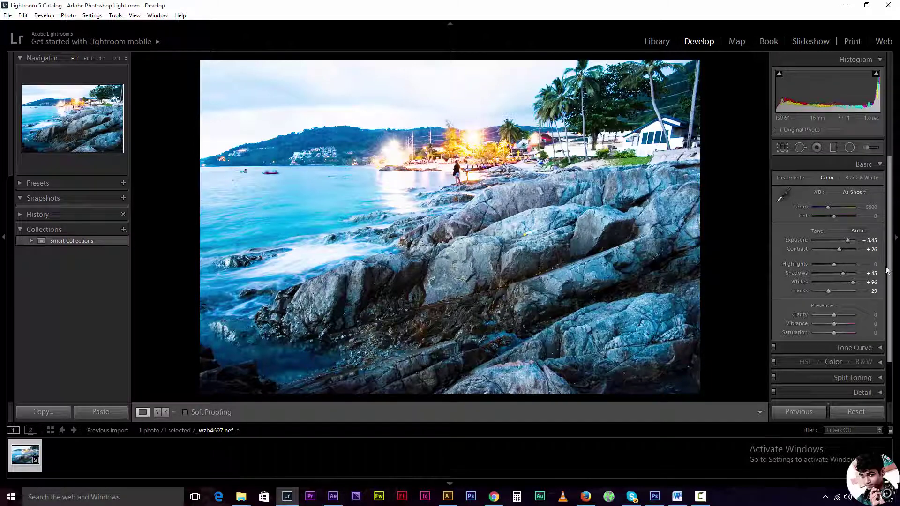
Step: Set Whites to +93 and Shadows to -19 while previewing clipping, then lower Exposure
{"action": "left_click_drag", "start_coordinate": [853, 282], "coordinate": [818, 265]}
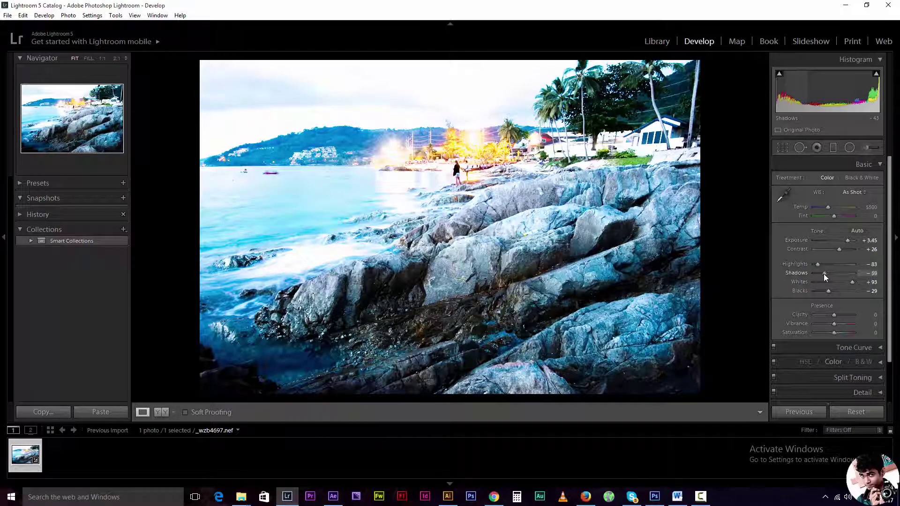
{"action": "mouse_move", "coordinate": [823, 274]}
{"action": "left_mouse_down"}
{"action": "mouse_move", "coordinate": [813, 274]}
{"action": "mouse_move", "coordinate": [830, 275]}
{"action": "mouse_move", "coordinate": [827, 291]}
{"action": "left_mouse_up"}
{"action": "mouse_move", "coordinate": [848, 241]}
{"action": "left_mouse_down"}
{"action": "mouse_move", "coordinate": [824, 244]}
{"action": "mouse_move", "coordinate": [832, 241]}
{"action": "left_mouse_up"}
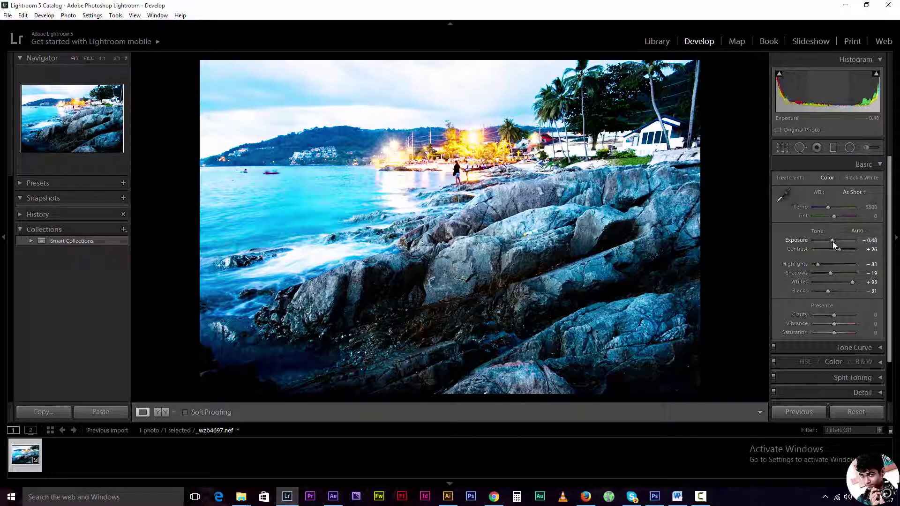
Step: Ease Highlights back to -67, then set Whites +74, Shadows +48 and Exposure +1.67
{"action": "left_click", "coordinate": [822, 264]}
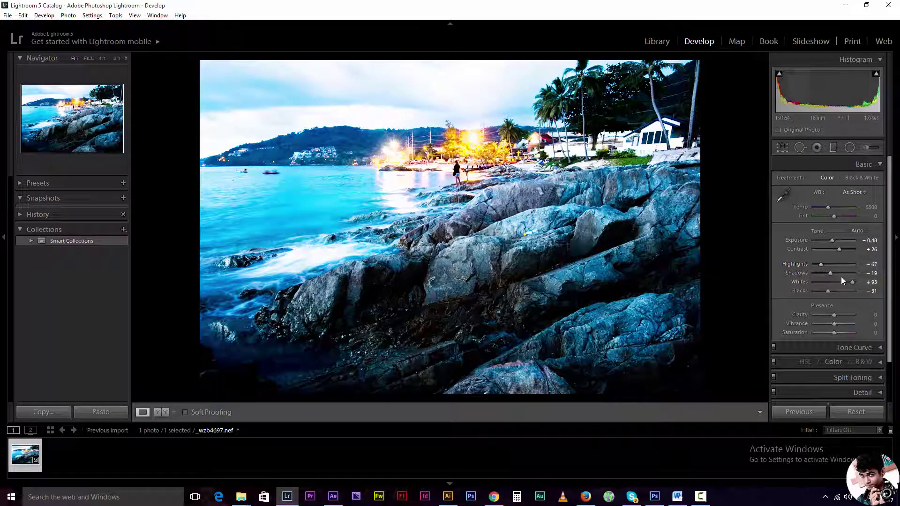
{"action": "left_click_drag", "start_coordinate": [848, 283], "coordinate": [850, 284]}
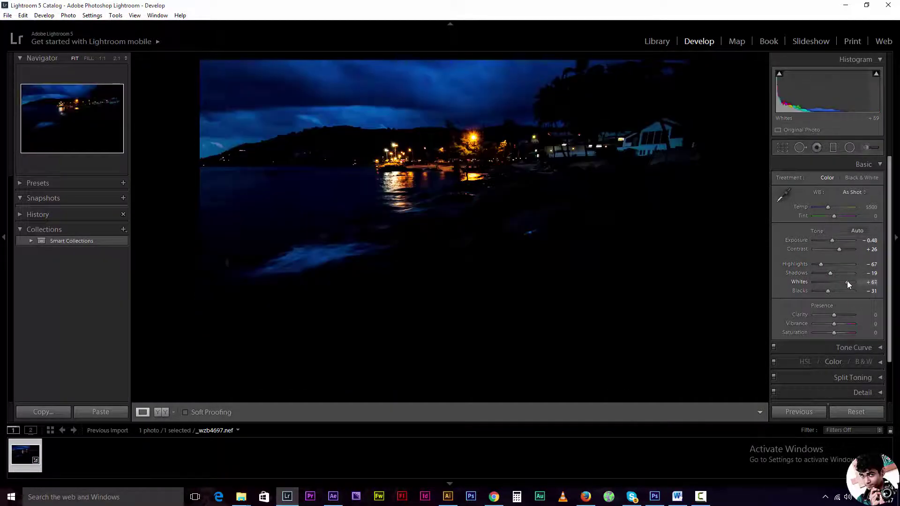
{"action": "left_click", "coordinate": [848, 283]}
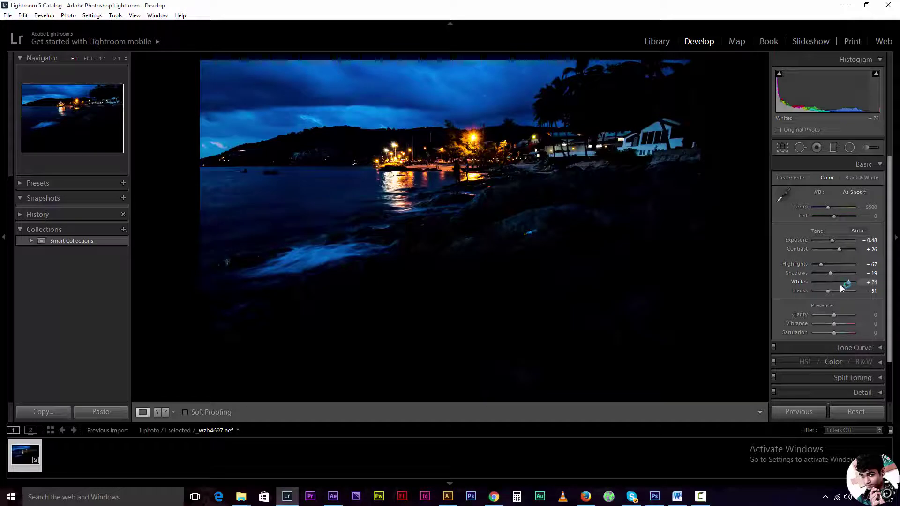
{"action": "left_click", "coordinate": [846, 274]}
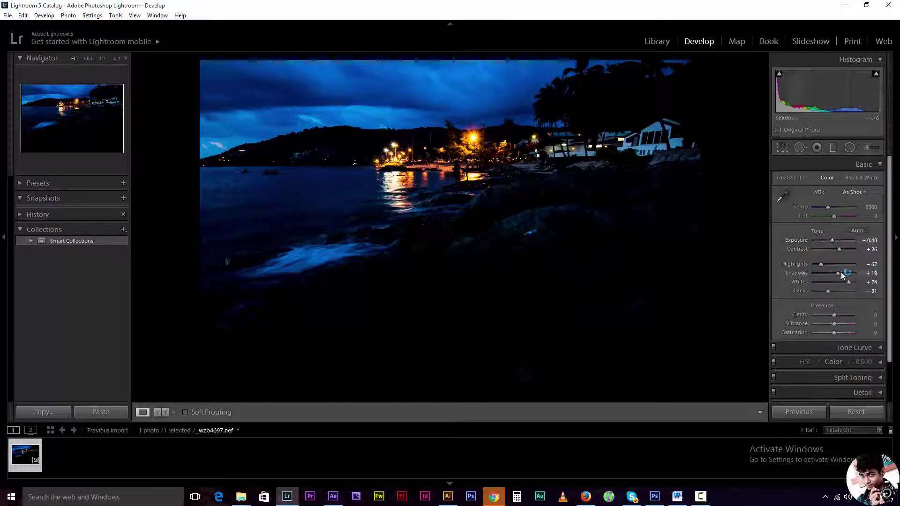
{"action": "left_click", "coordinate": [844, 273]}
{"action": "left_click", "coordinate": [837, 240]}
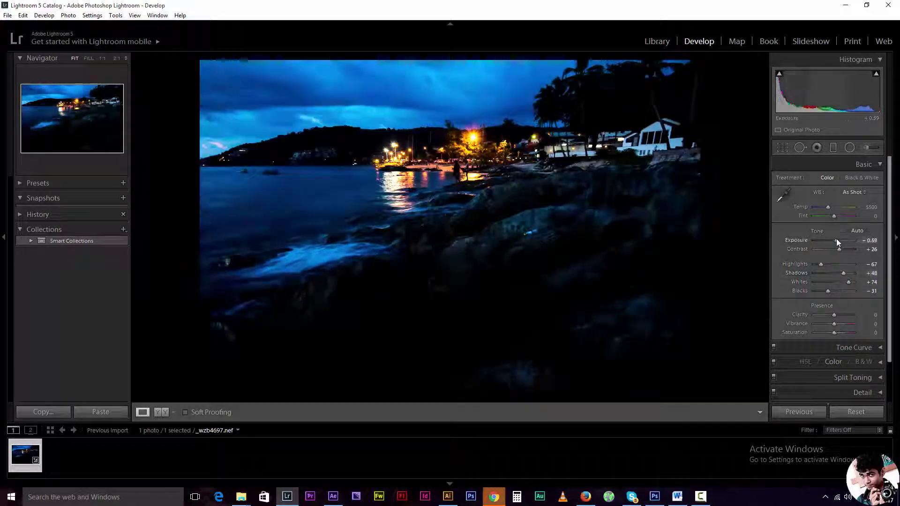
{"action": "left_click_drag", "start_coordinate": [836, 240], "coordinate": [840, 241]}
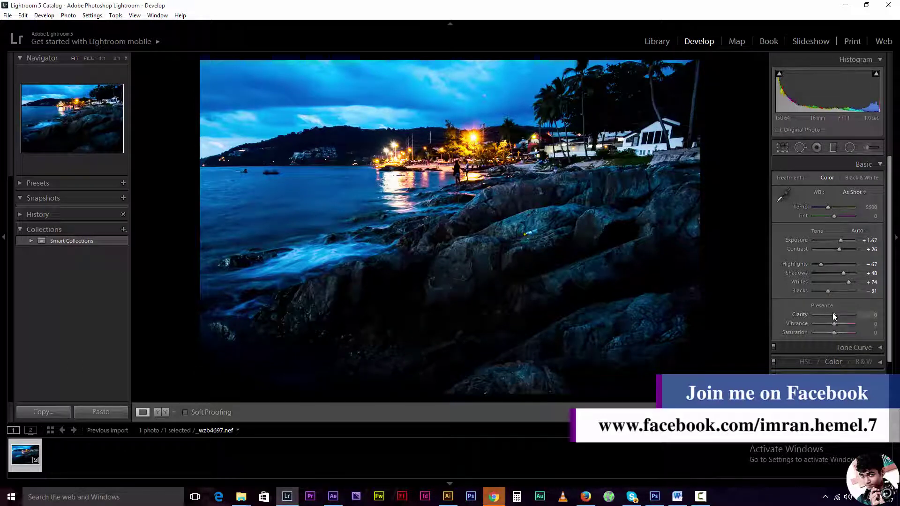
Step: Add Clarity of +10 and lift Blacks to +11
{"action": "mouse_move", "coordinate": [833, 313]}
{"action": "left_mouse_down"}
{"action": "mouse_move", "coordinate": [843, 314]}
{"action": "mouse_move", "coordinate": [843, 327]}
{"action": "left_mouse_up"}
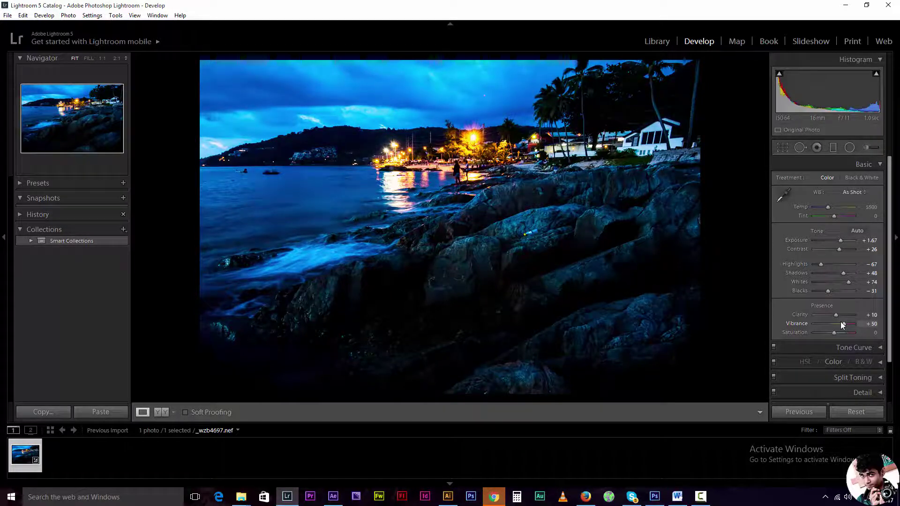
{"action": "left_click_drag", "start_coordinate": [788, 94], "coordinate": [815, 94]}
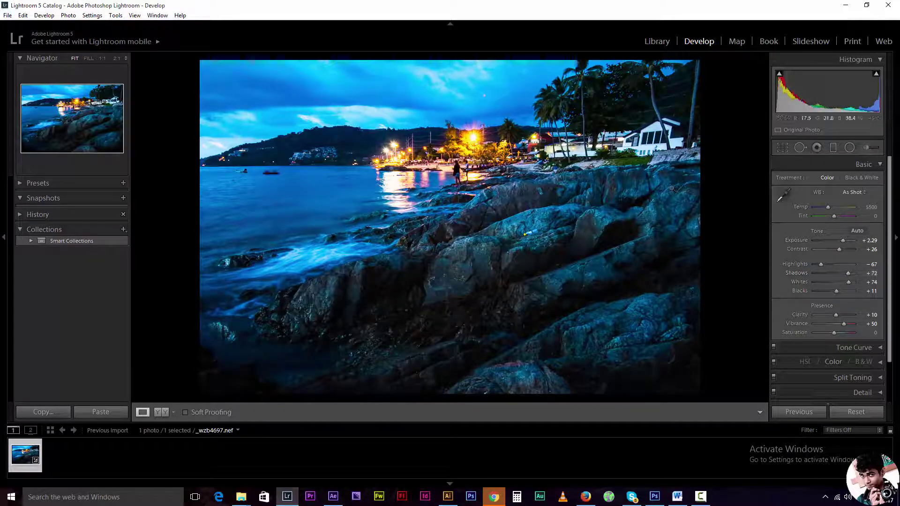